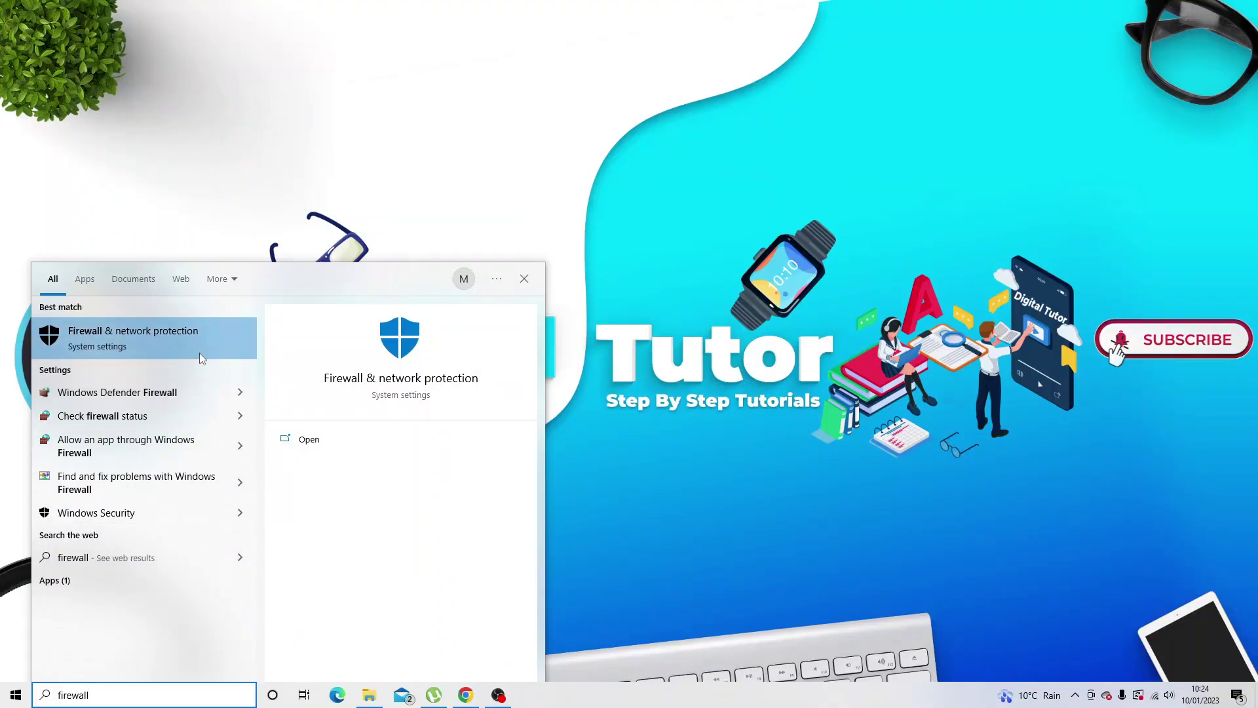
- Open Firewall & network protection in Windows Security from the 'firewall' search result
click(196, 329)
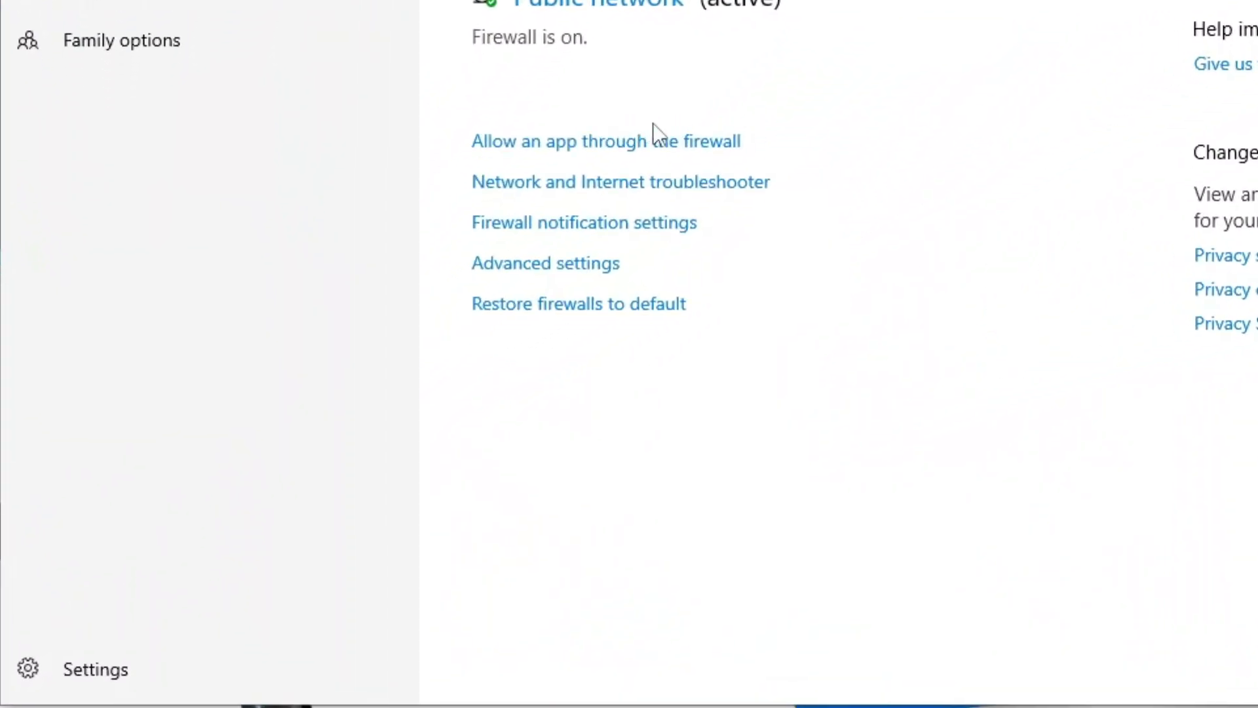
- Open the 'Allow an app through the firewall' list and unlock it via Change settings
click(606, 141)
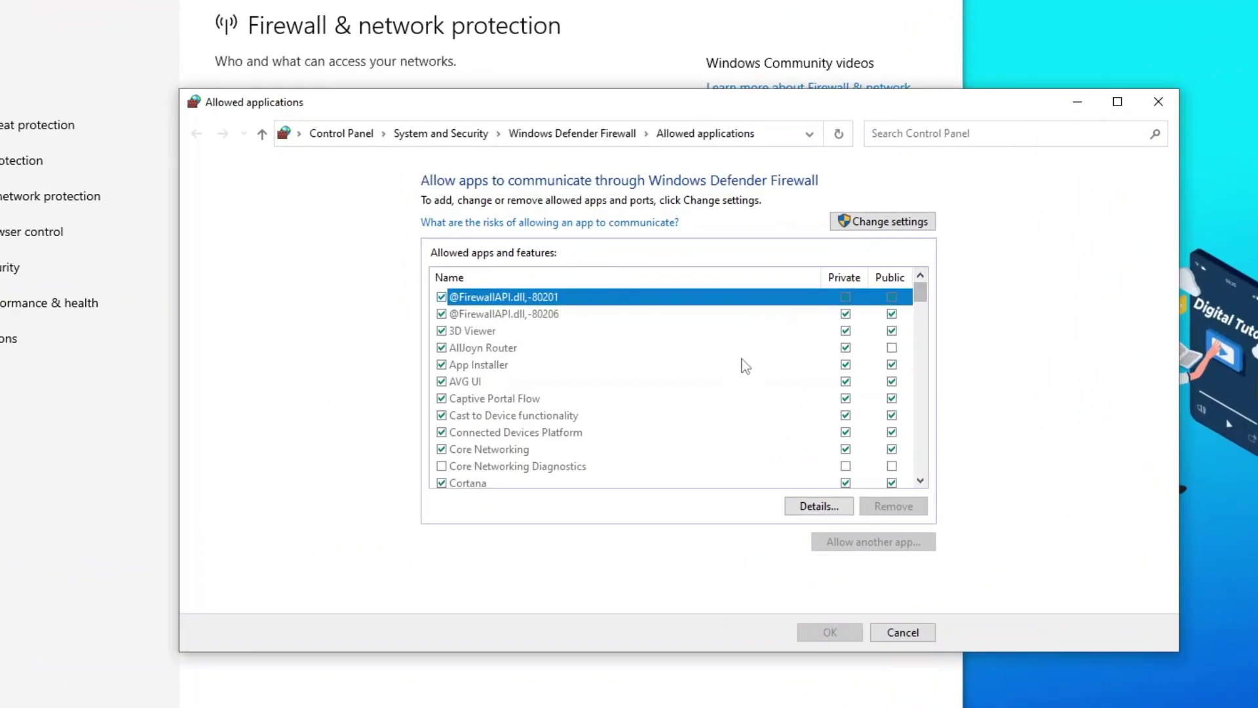
scroll(721, 370, down, 8)
scroll(753, 372, down, 13)
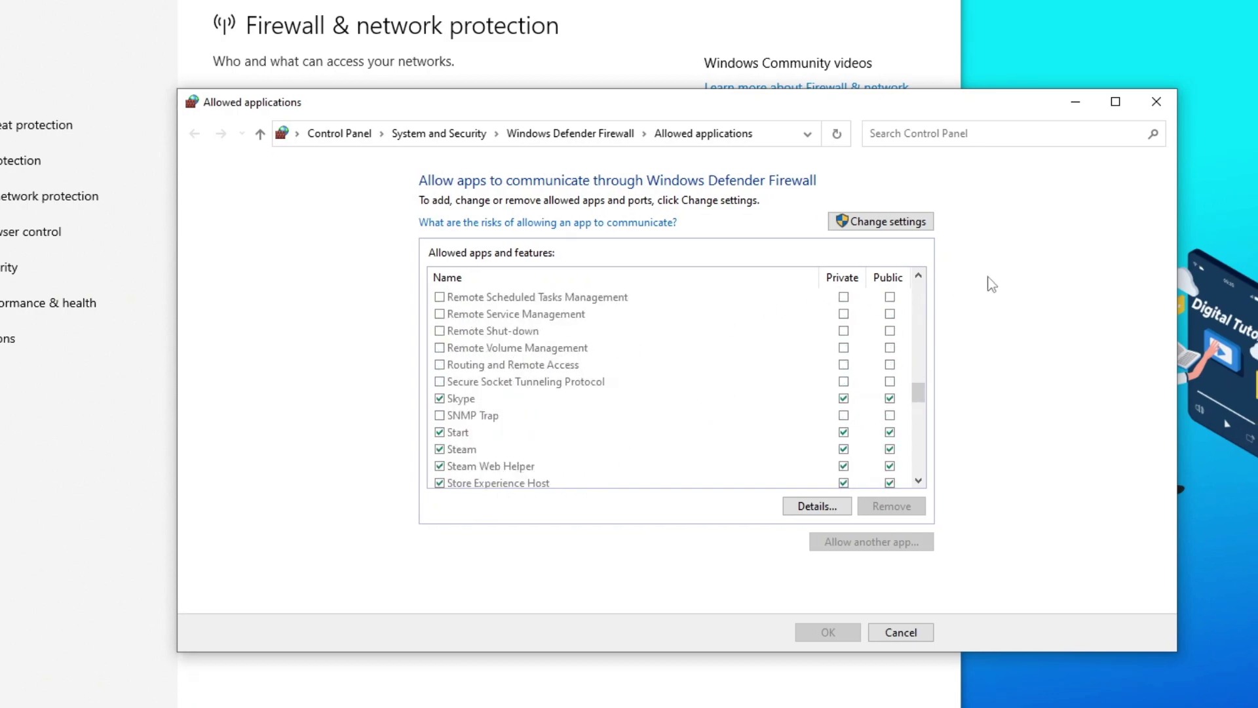
click(884, 218)
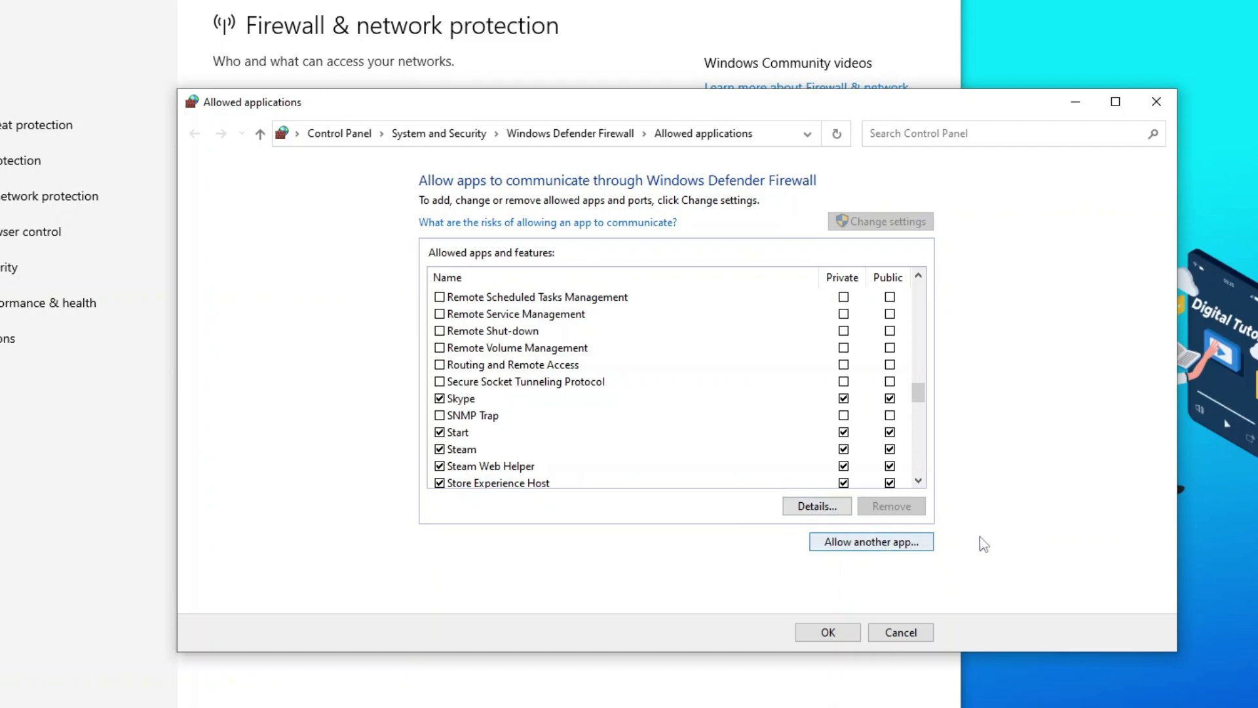
- Add the Roblox Player shortcut from the Desktop to the firewall's allowed apps list
click(895, 542)
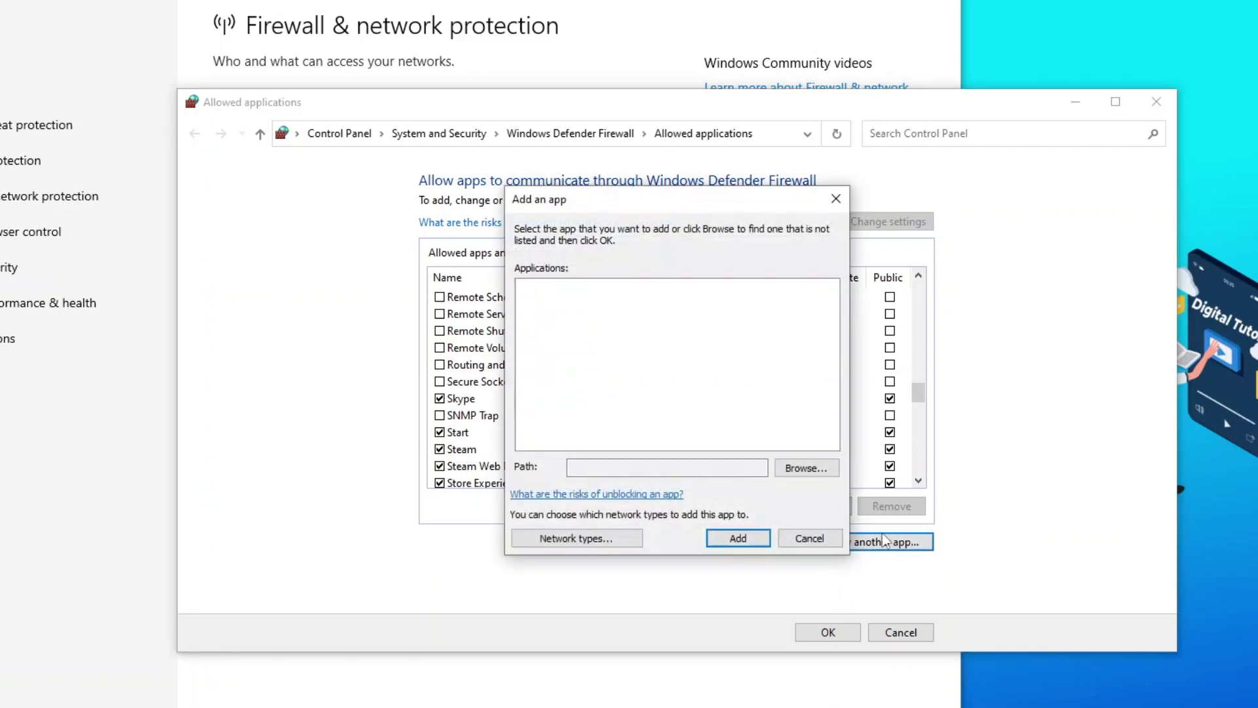
click(805, 465)
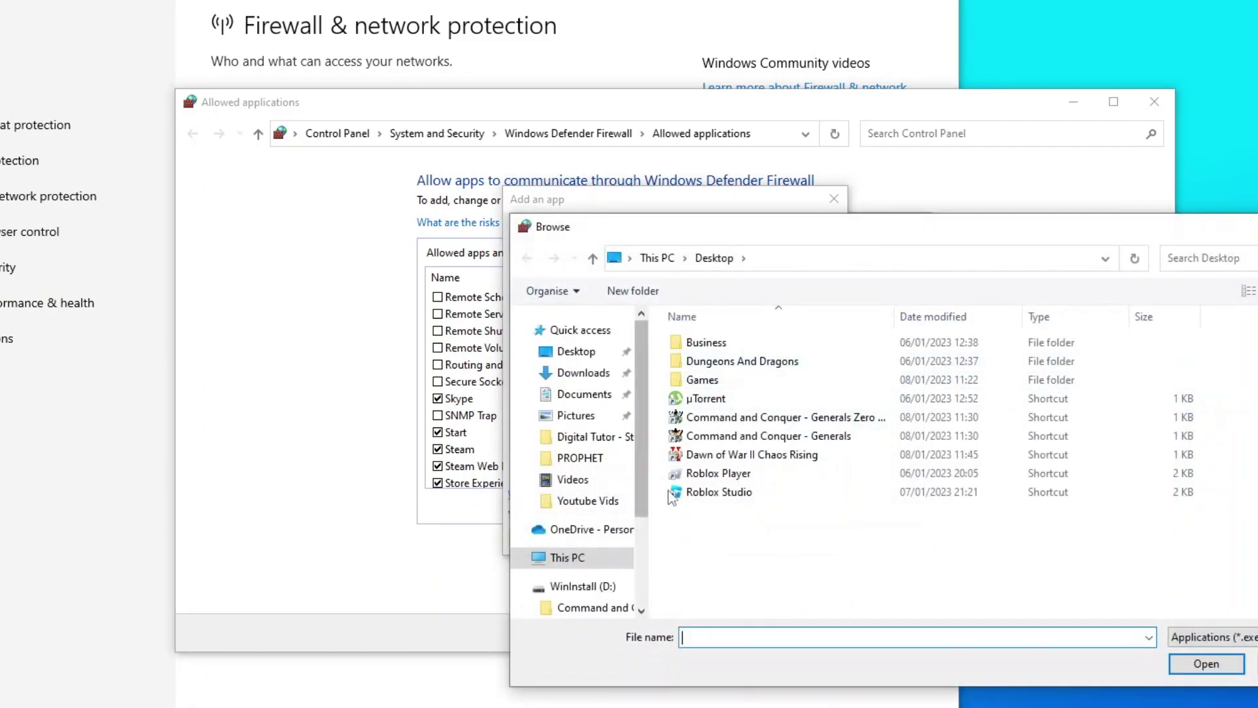
double_click(755, 477)
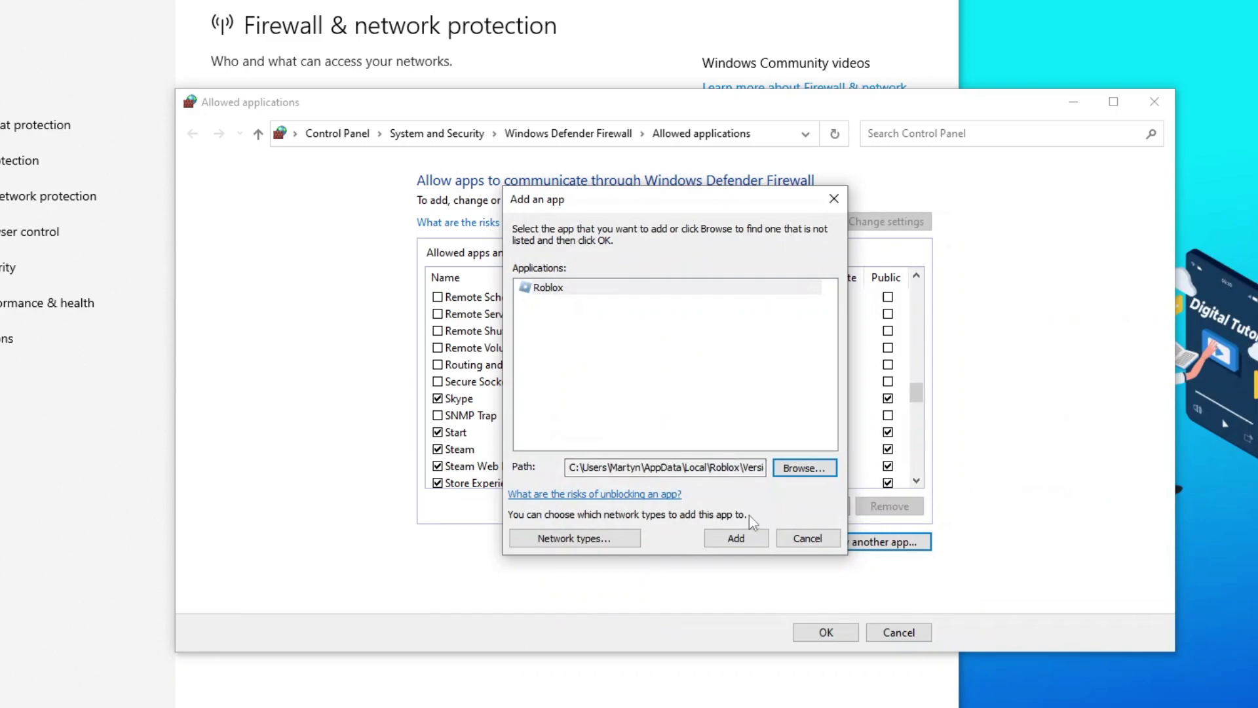
click(747, 537)
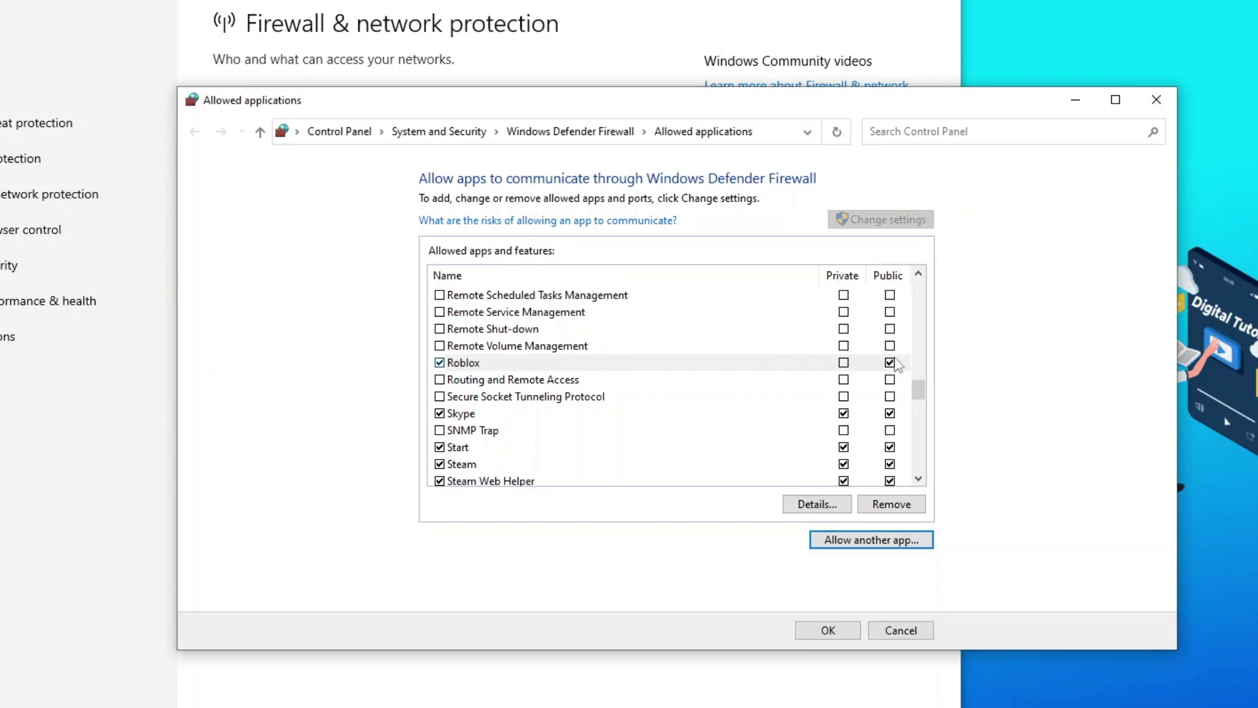
- Enable Roblox on Private networks too and confirm the allowed apps list with OK
click(844, 362)
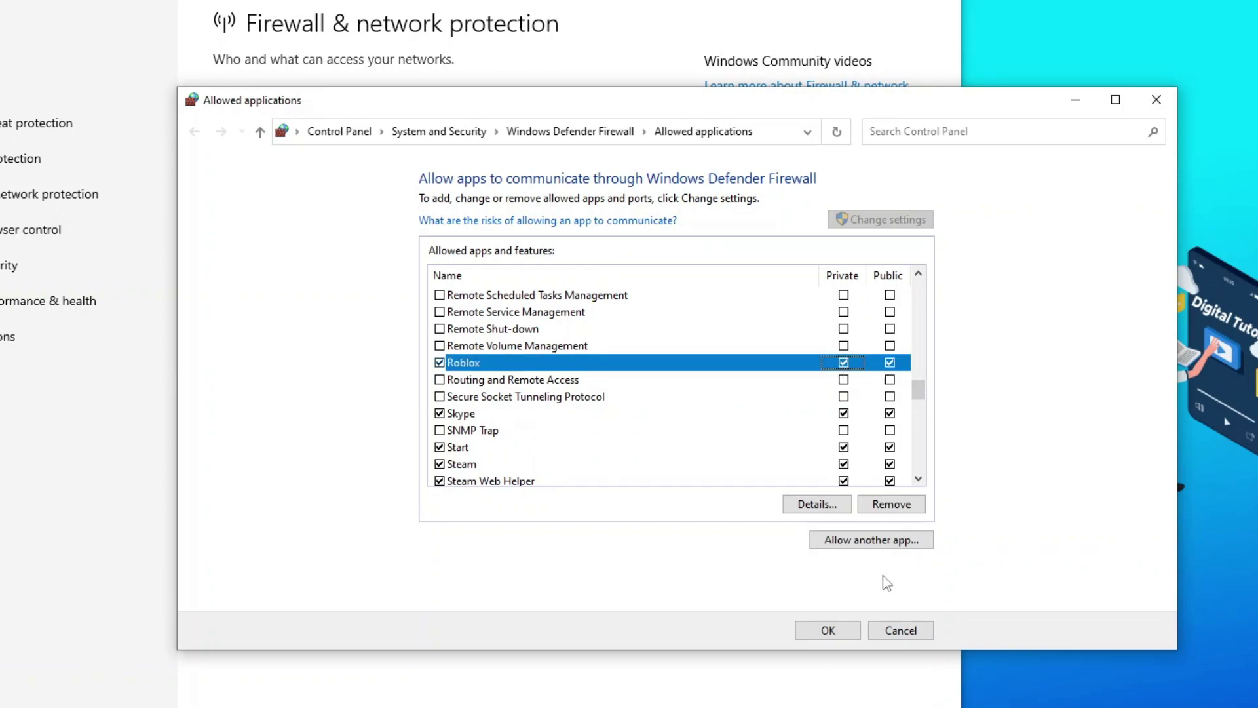
click(828, 630)
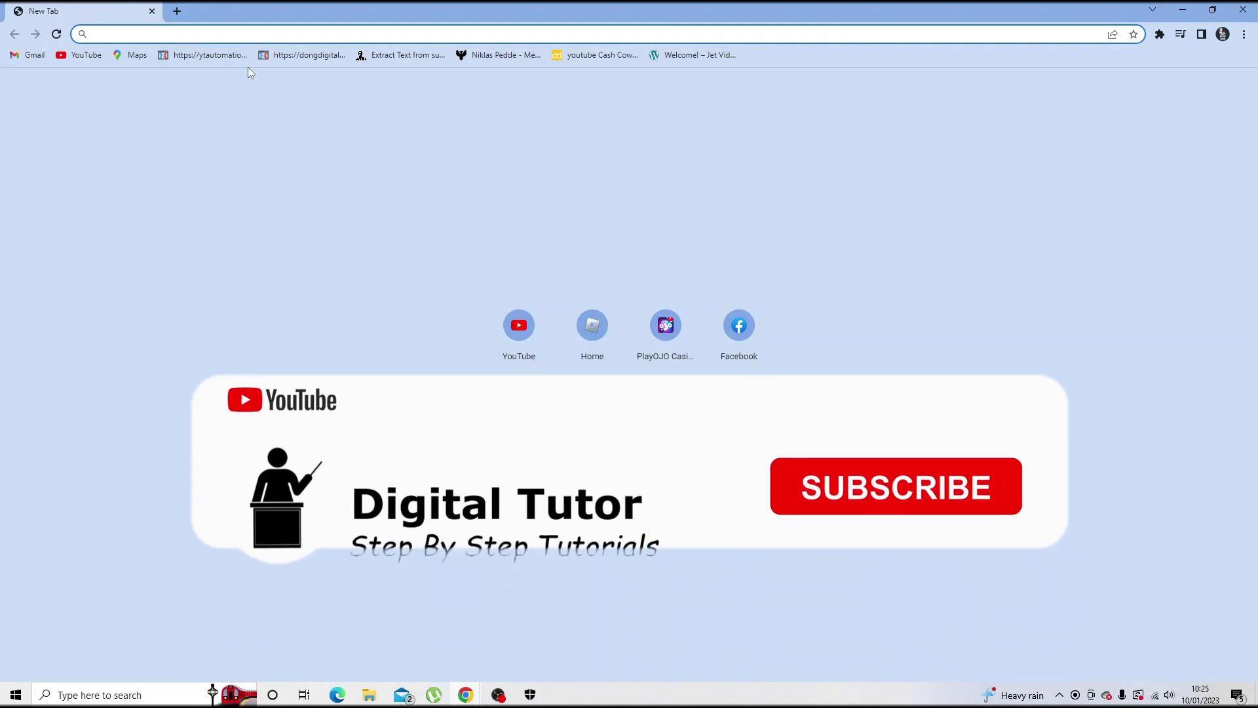
- Load status.roblox.com and collapse then re-expand the User status section
text(status.roblox.c)
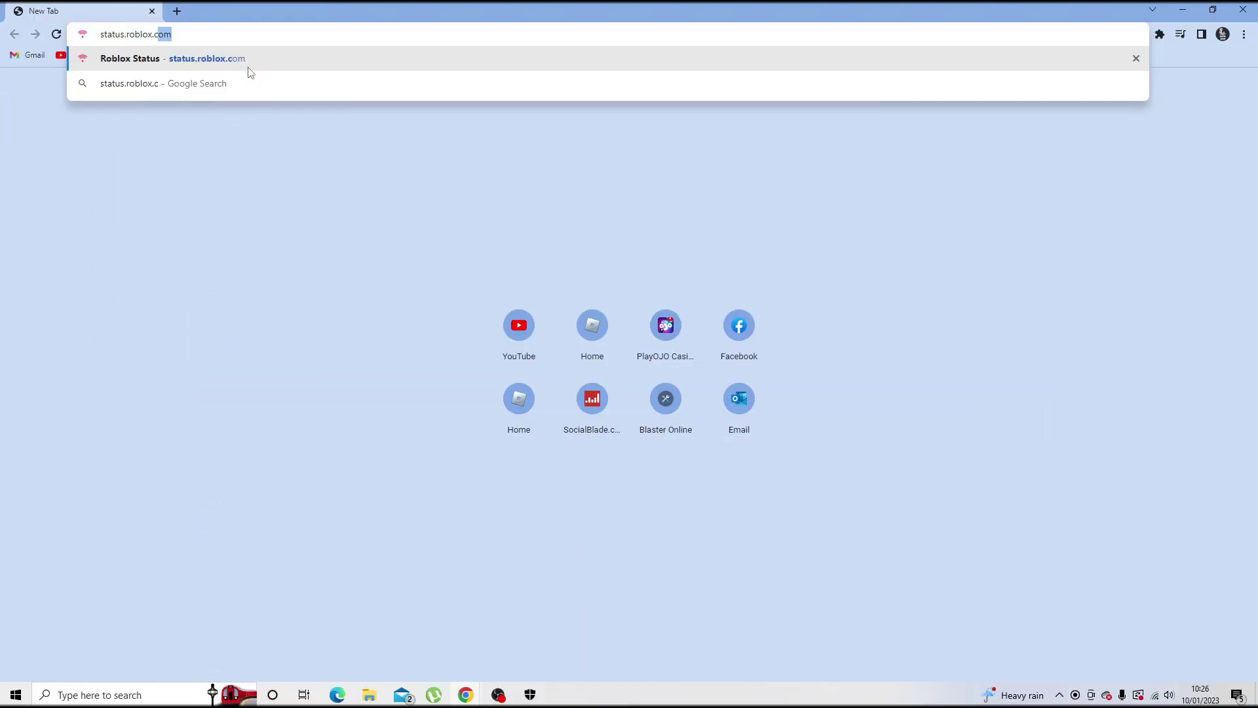
key(Return)
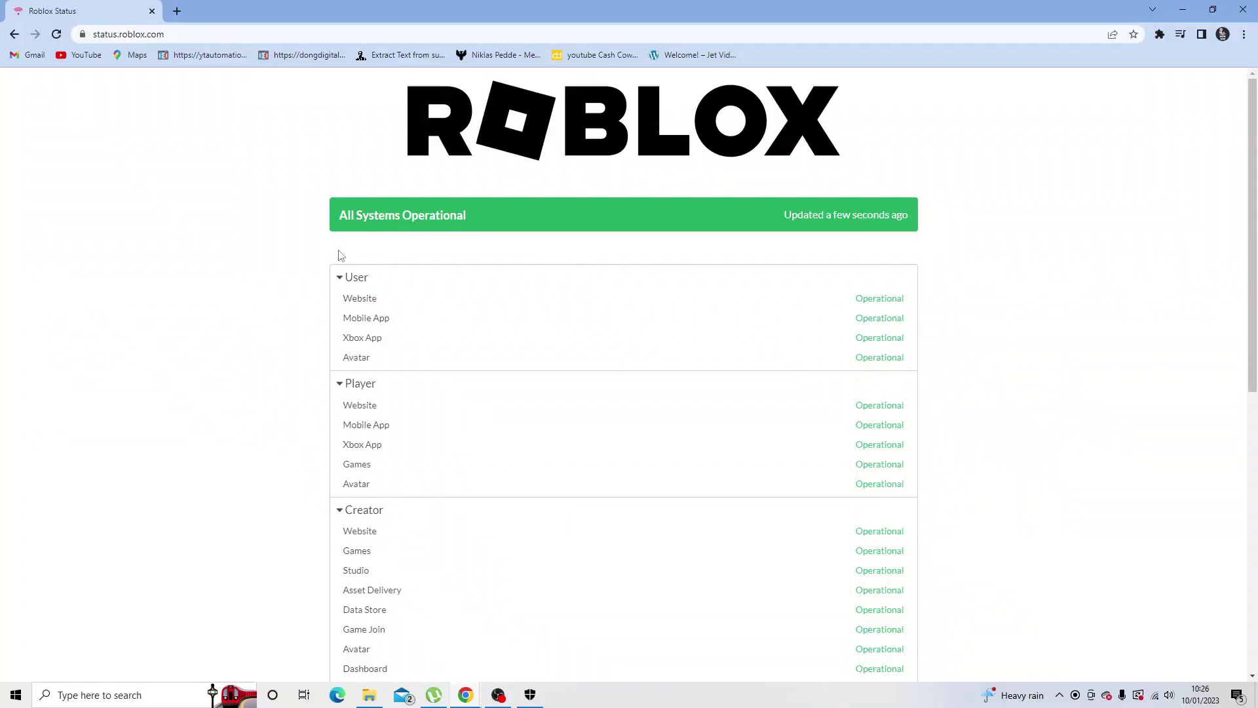
click(342, 279)
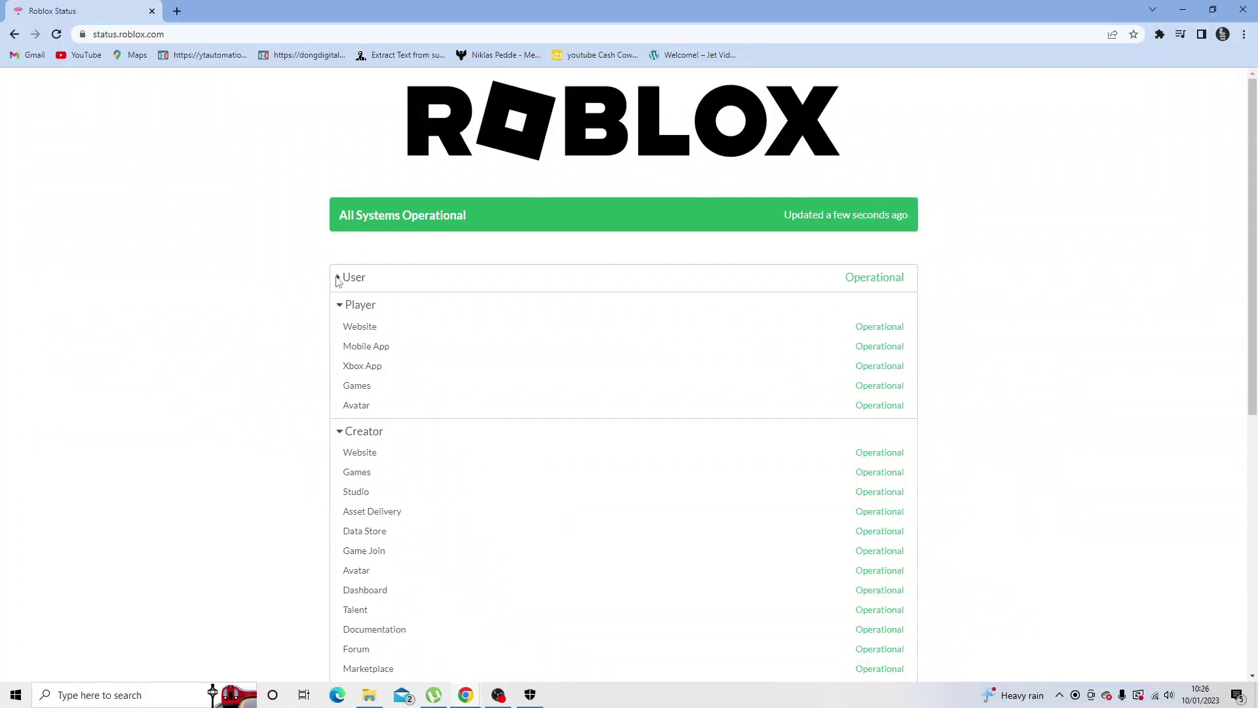
click(340, 279)
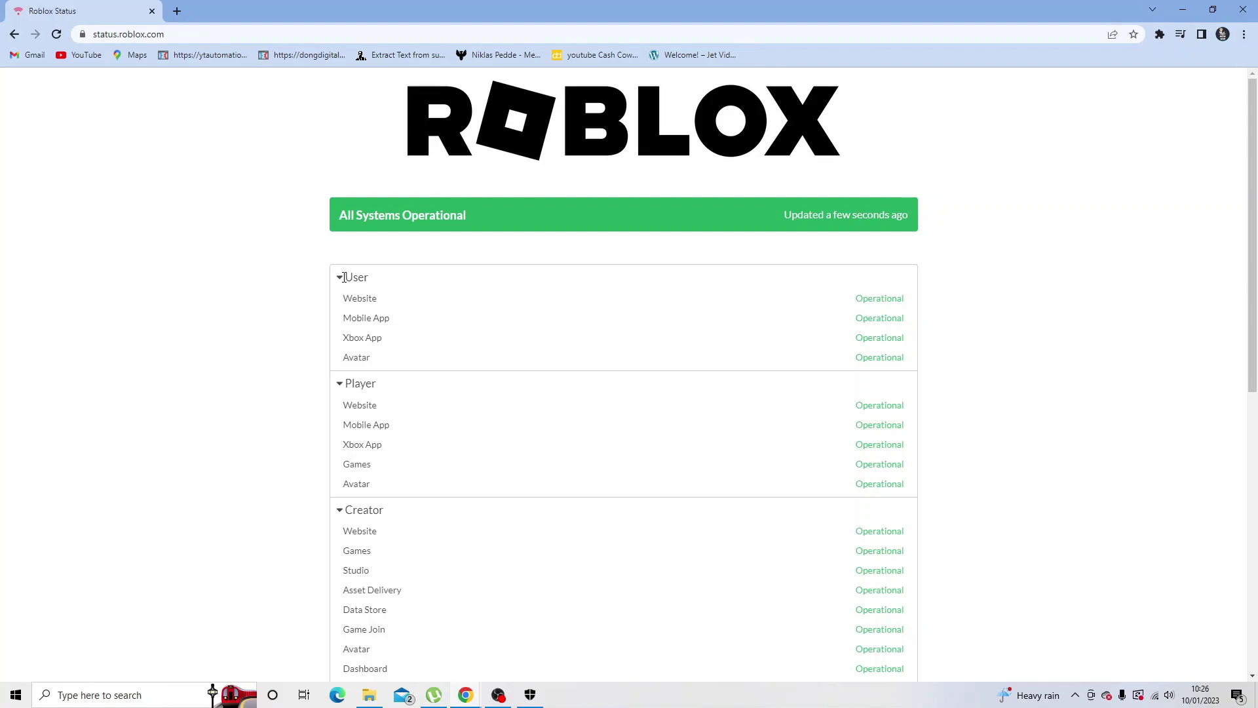
- Review the service sections and incident history, confirming every service is Operational
double_click(378, 296)
drag(1056, 338, 1053, 357)
scroll(1054, 367, down, 2)
scroll(1053, 369, down, 3)
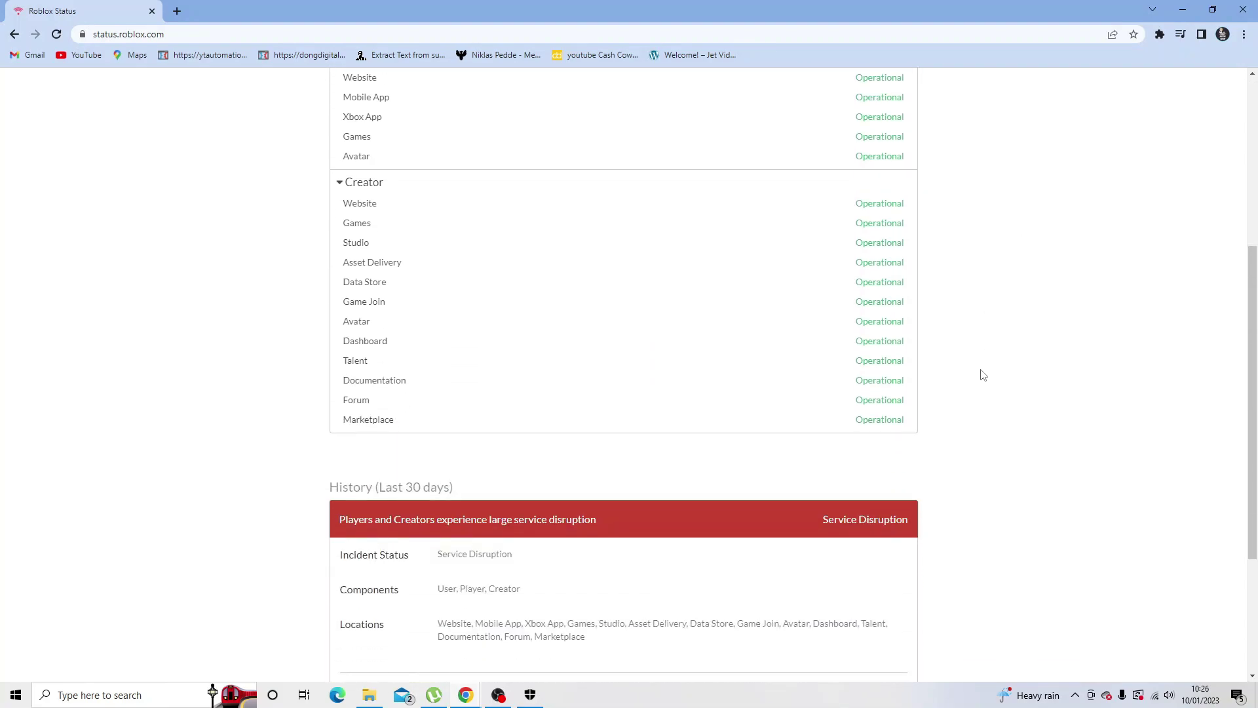
scroll(737, 423, down, 3)
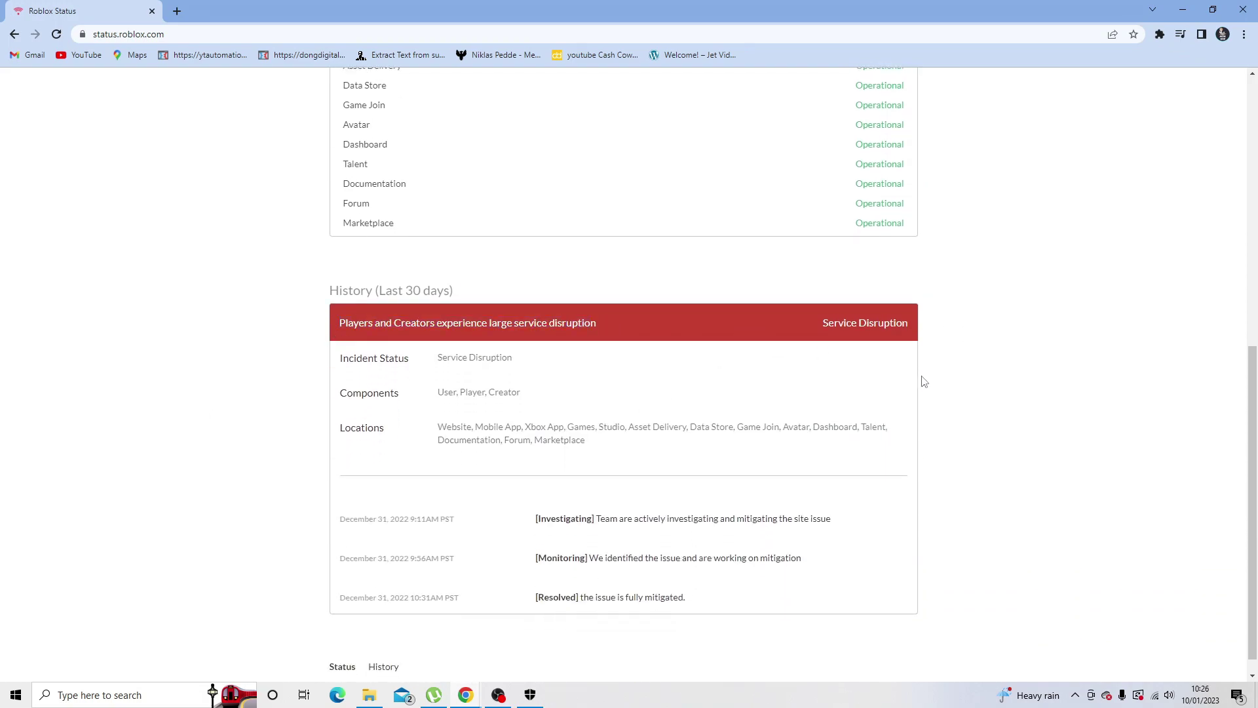
scroll(924, 384, up, 8)
scroll(953, 371, down, 3)
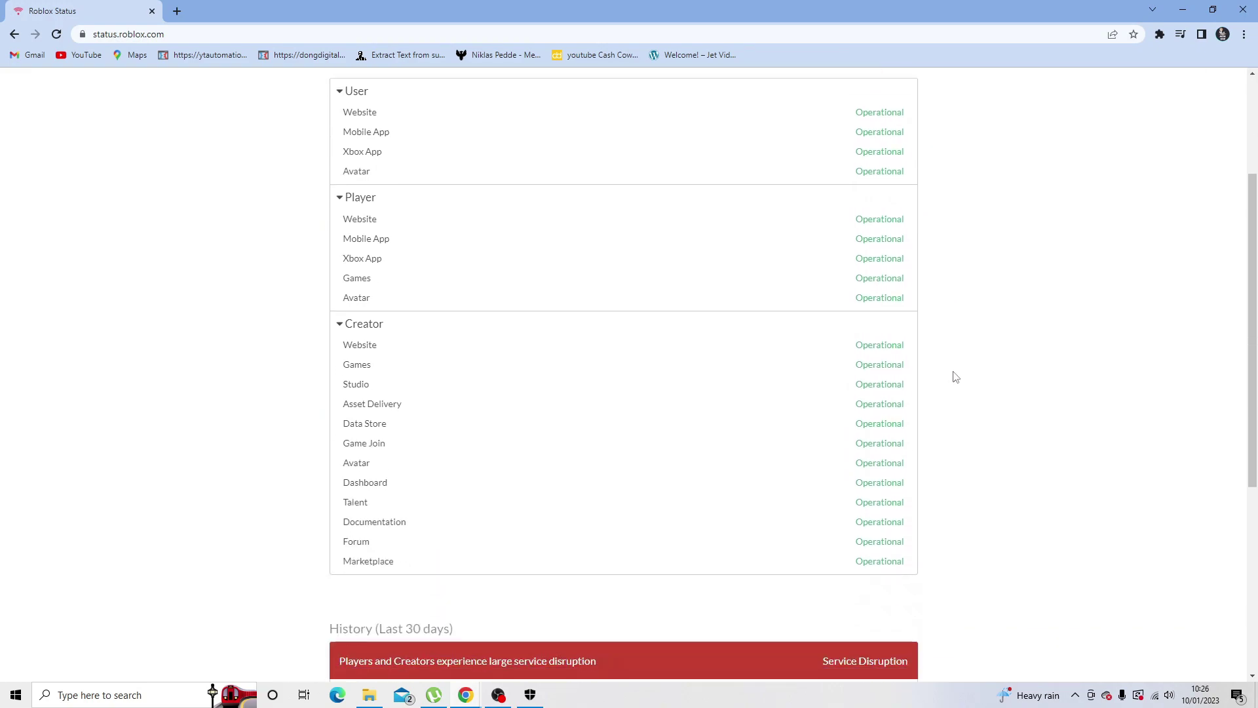
scroll(950, 373, up, 3)
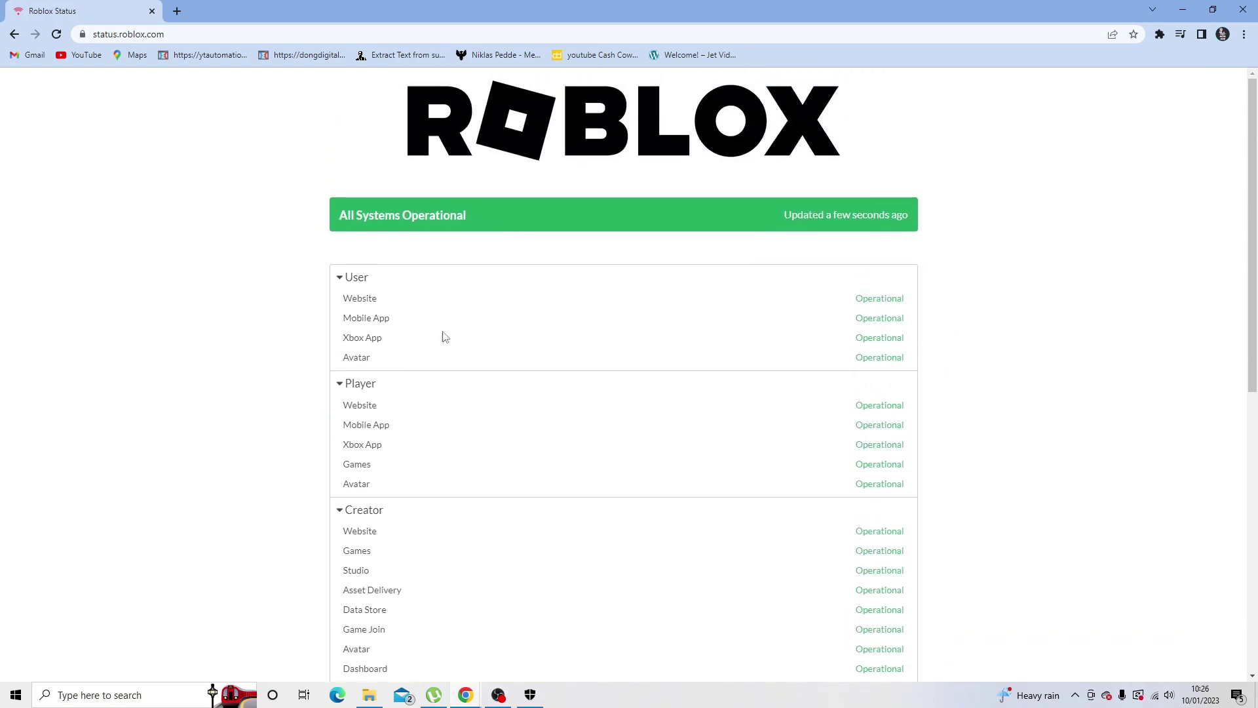
scroll(393, 328, down, 2)
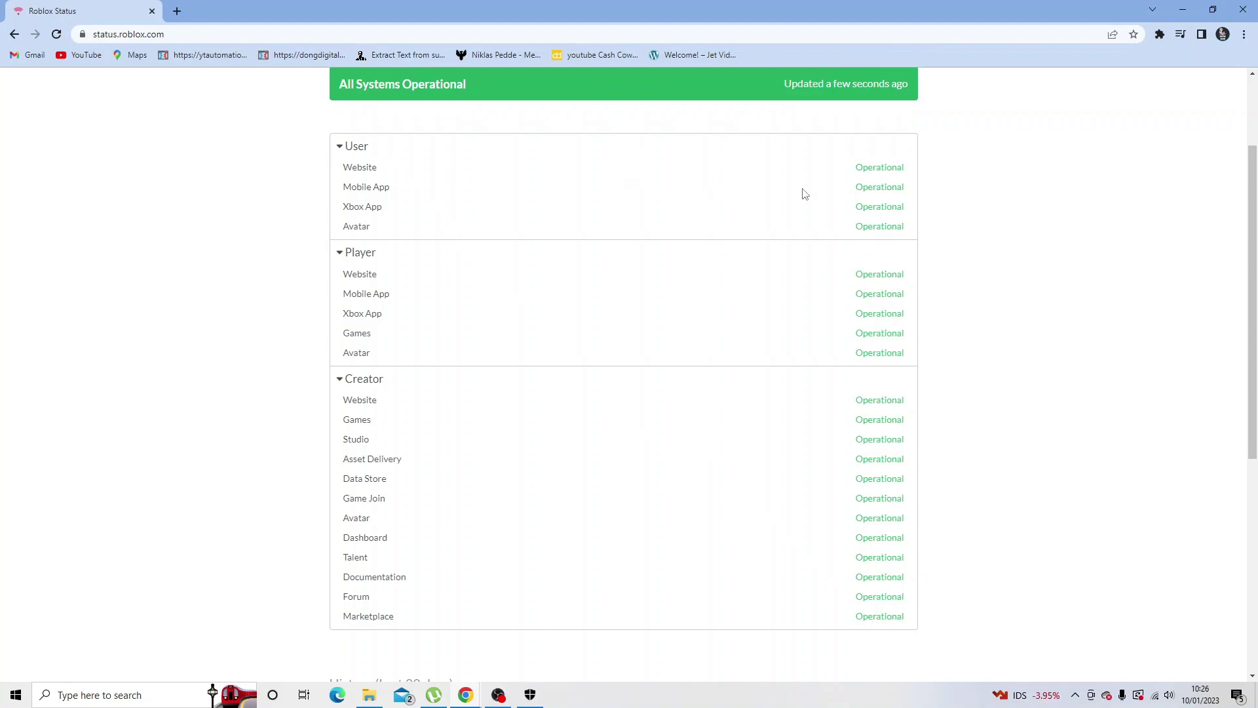
scroll(588, 165, up, 2)
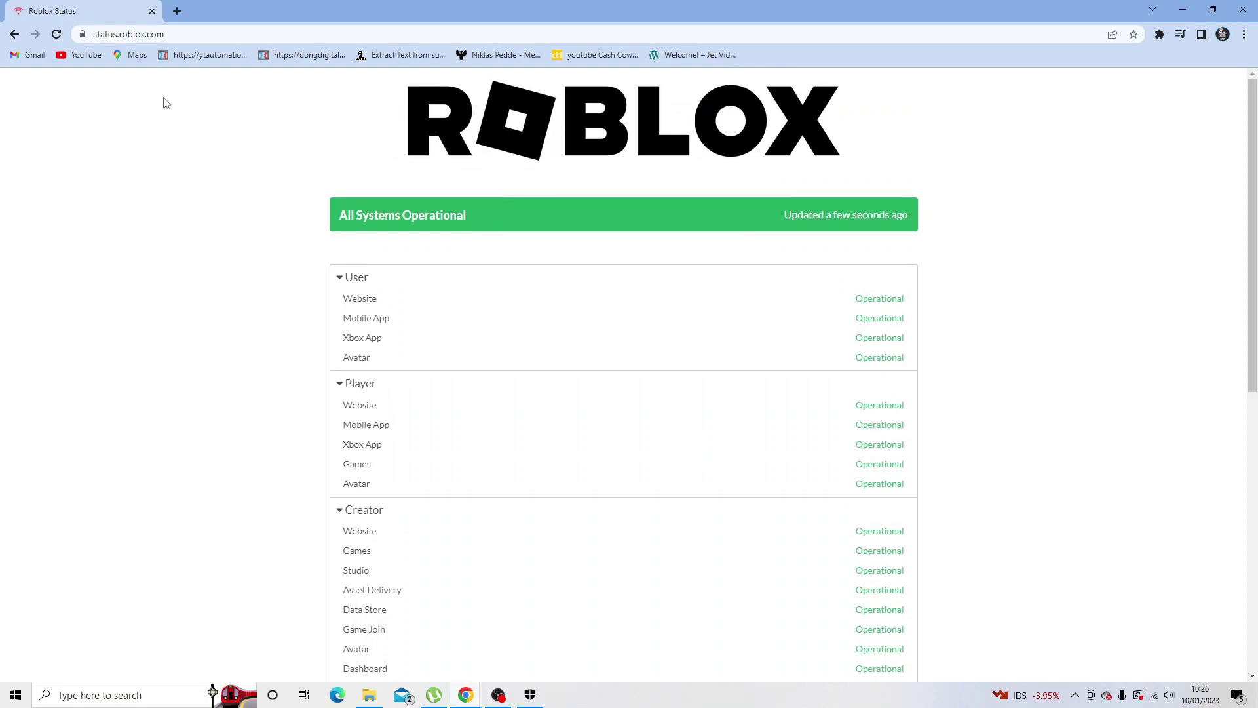
- Run a speedtest.net test in a new tab: 50.70 Mbps down, 8.60 Mbps up, 19 ms ping
click(177, 11)
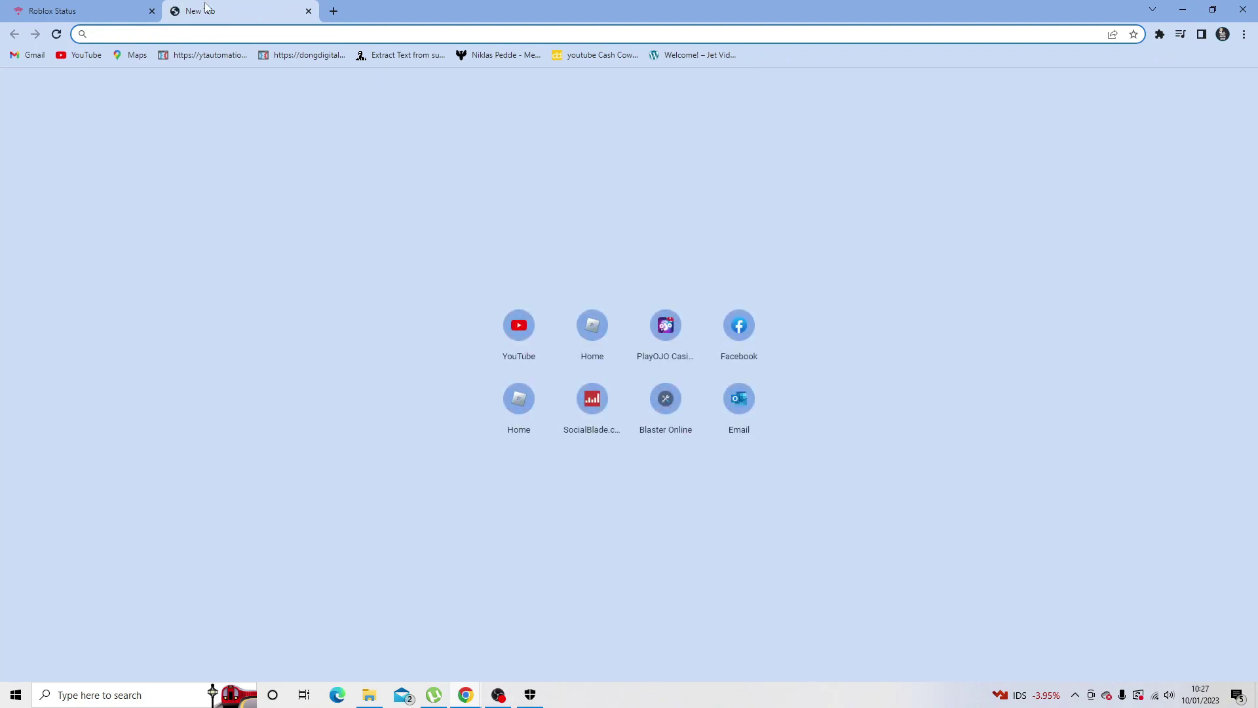
text(spee)
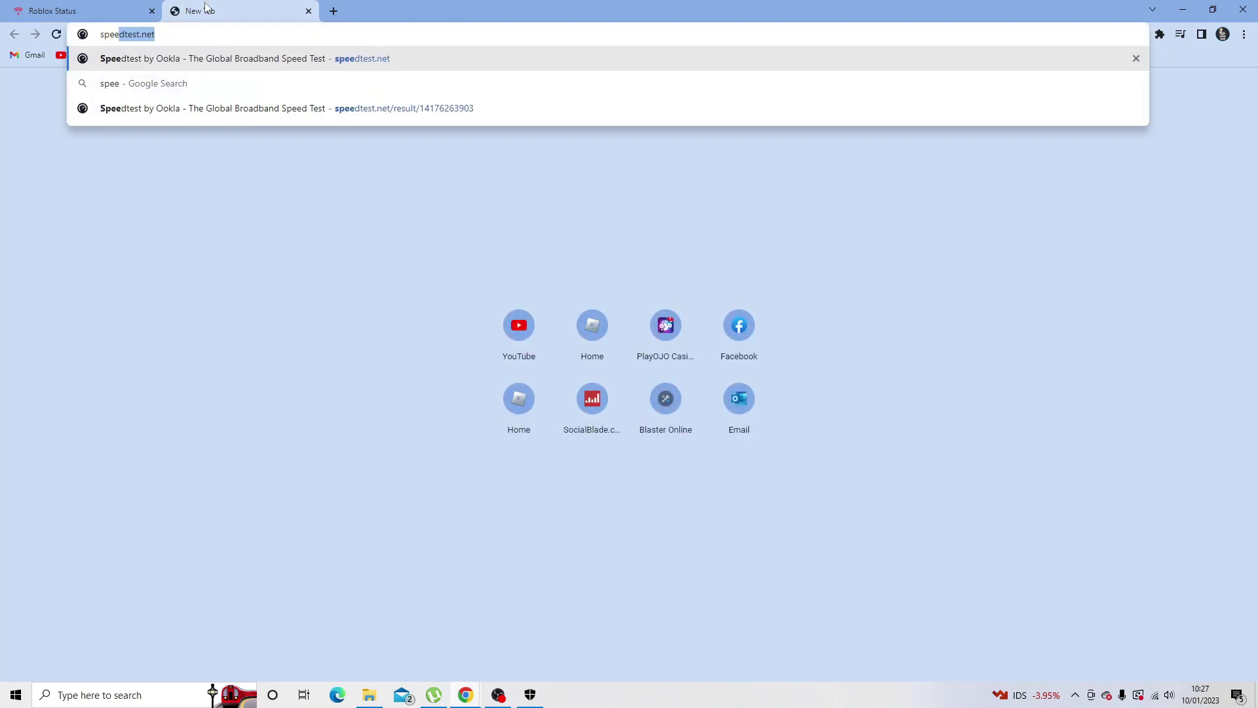
text(dtest)
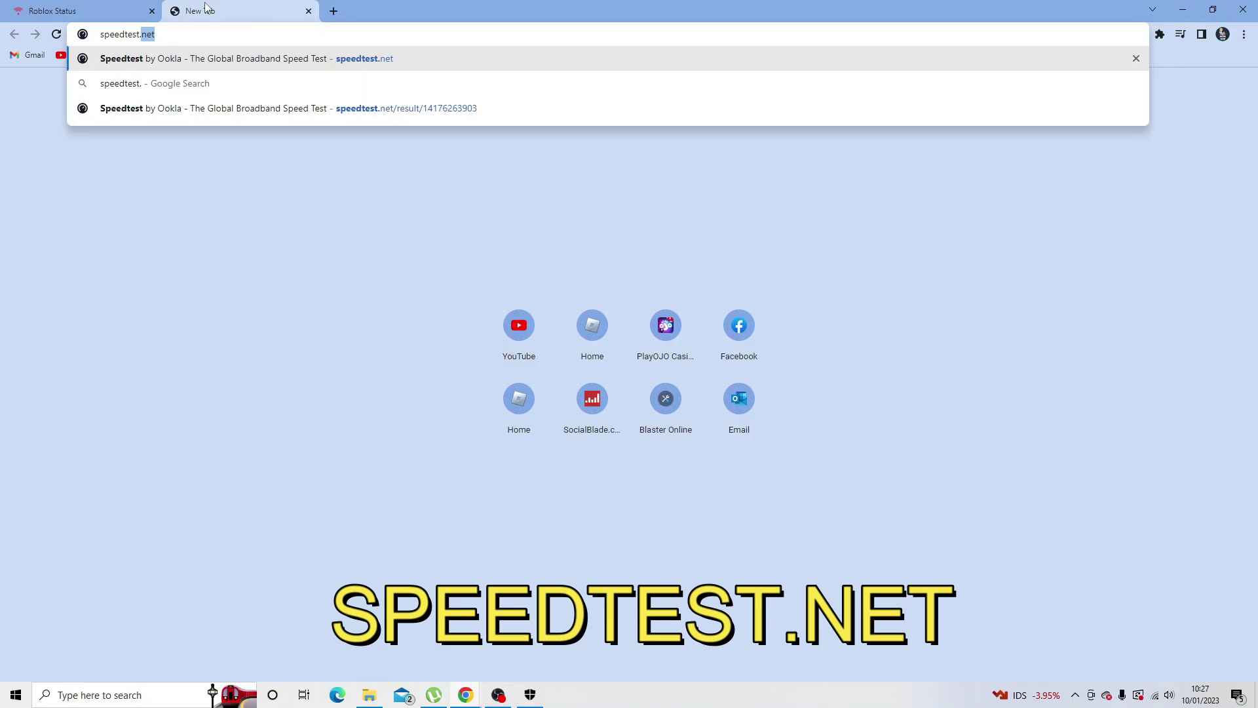
text(.net)
key(Return)
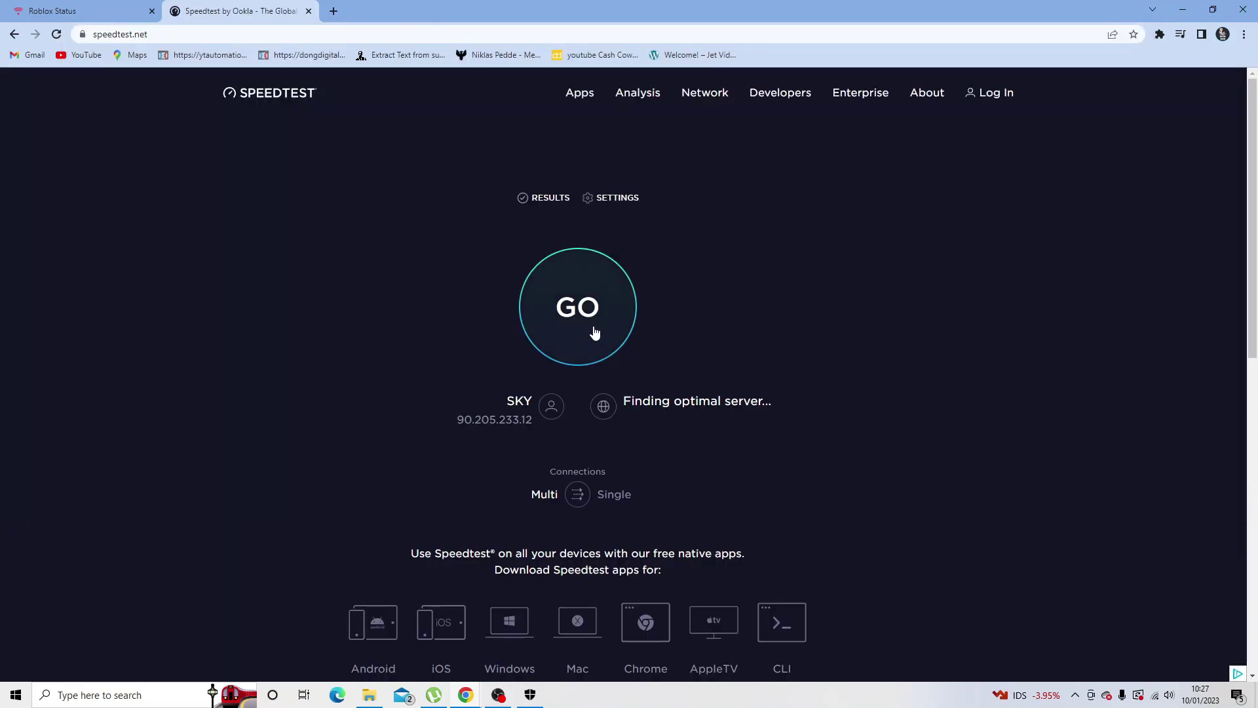
click(599, 311)
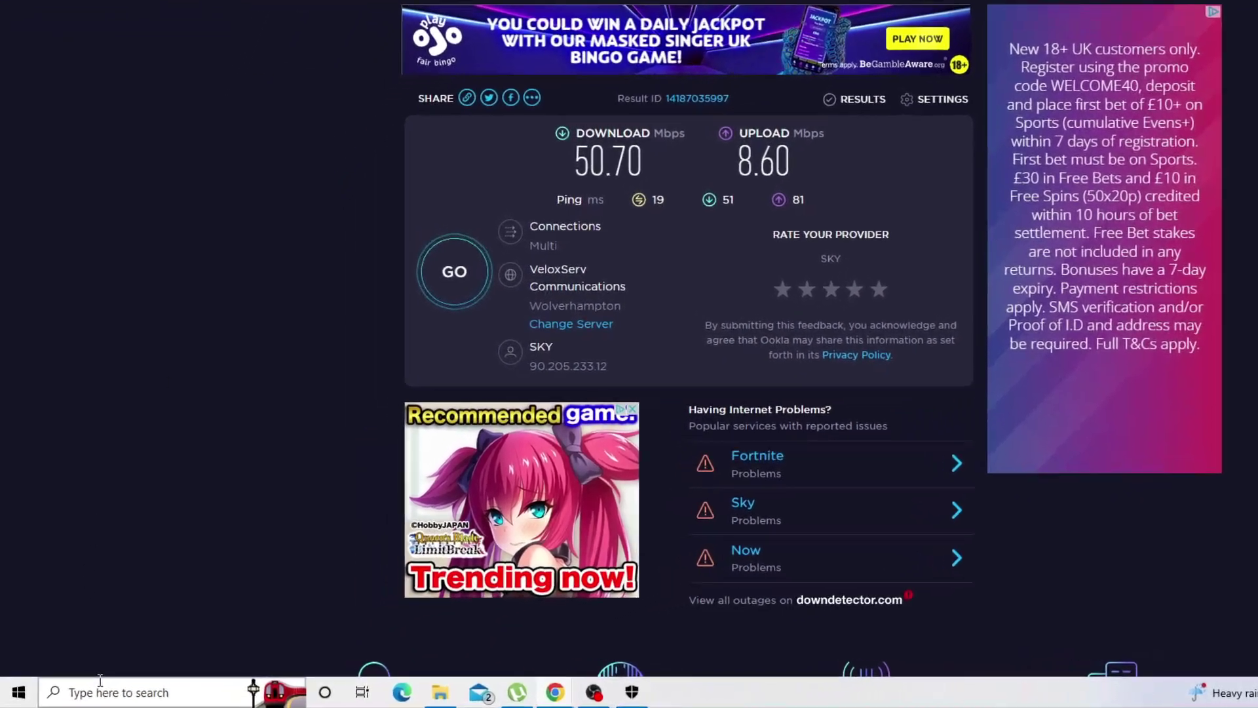
- Search 'temporary files' and open the Storage page for BOOTCAMP (C:) showing 7.60 GB temporary files
click(88, 693)
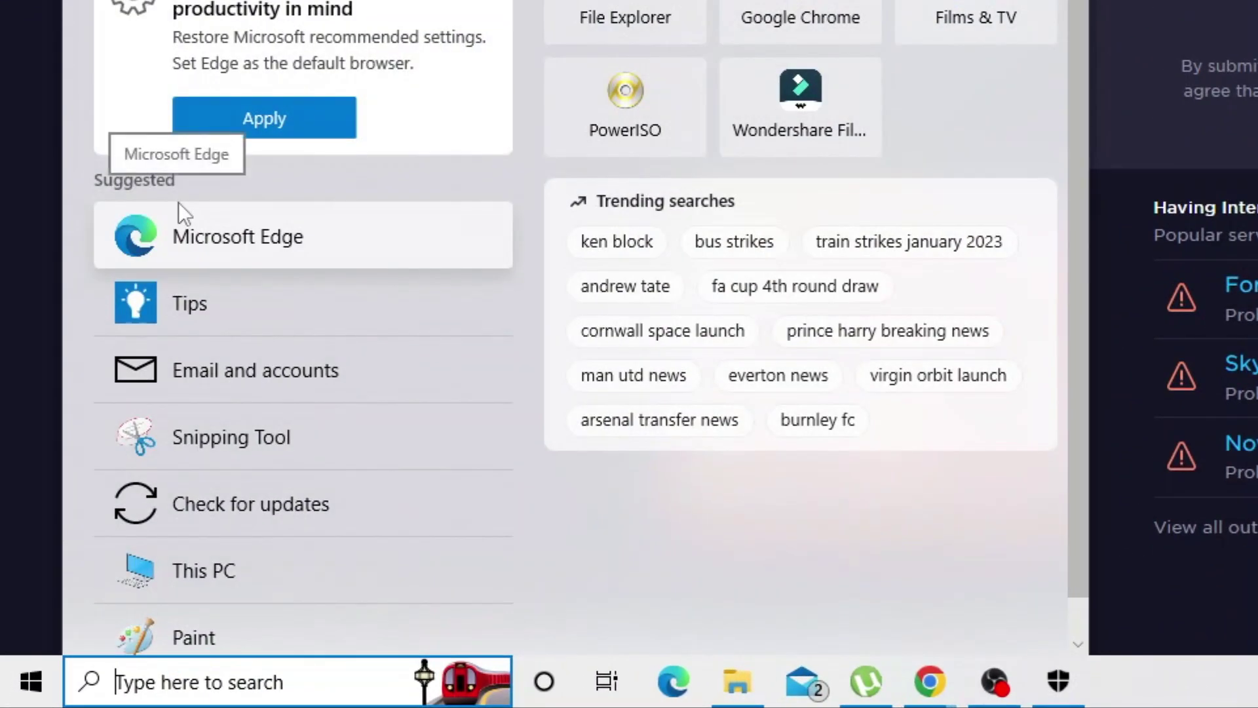
text(temporary files)
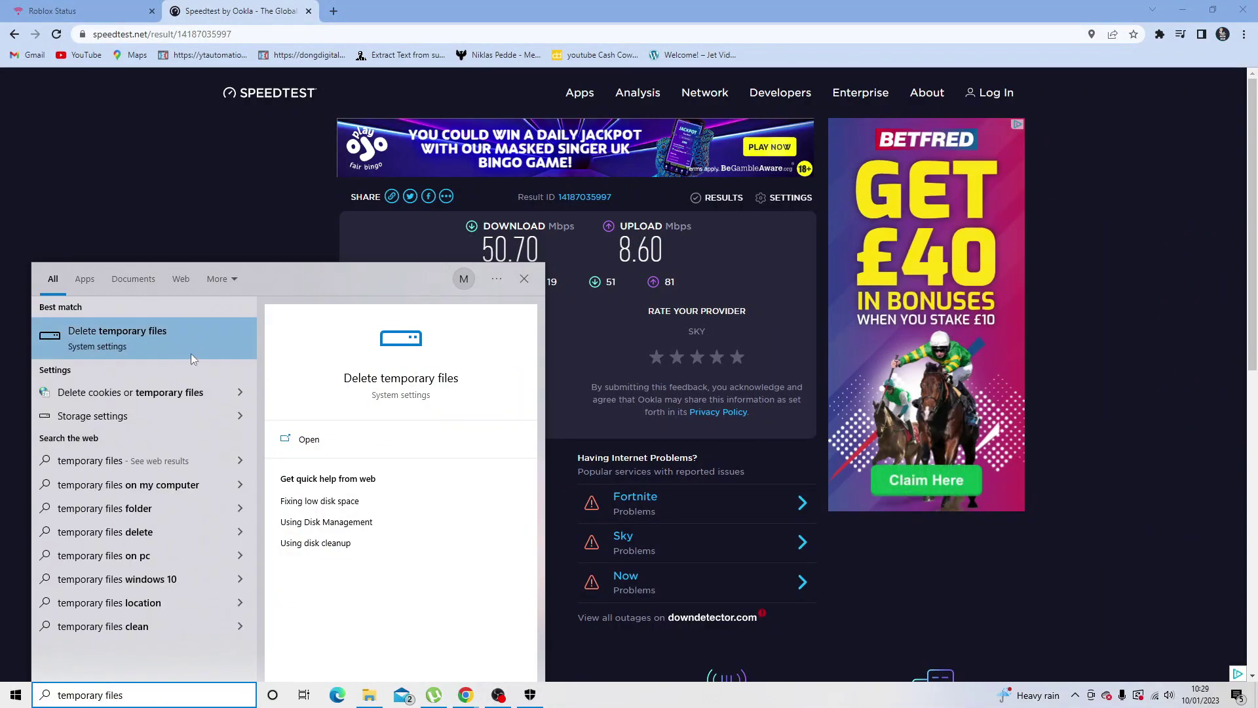
click(154, 336)
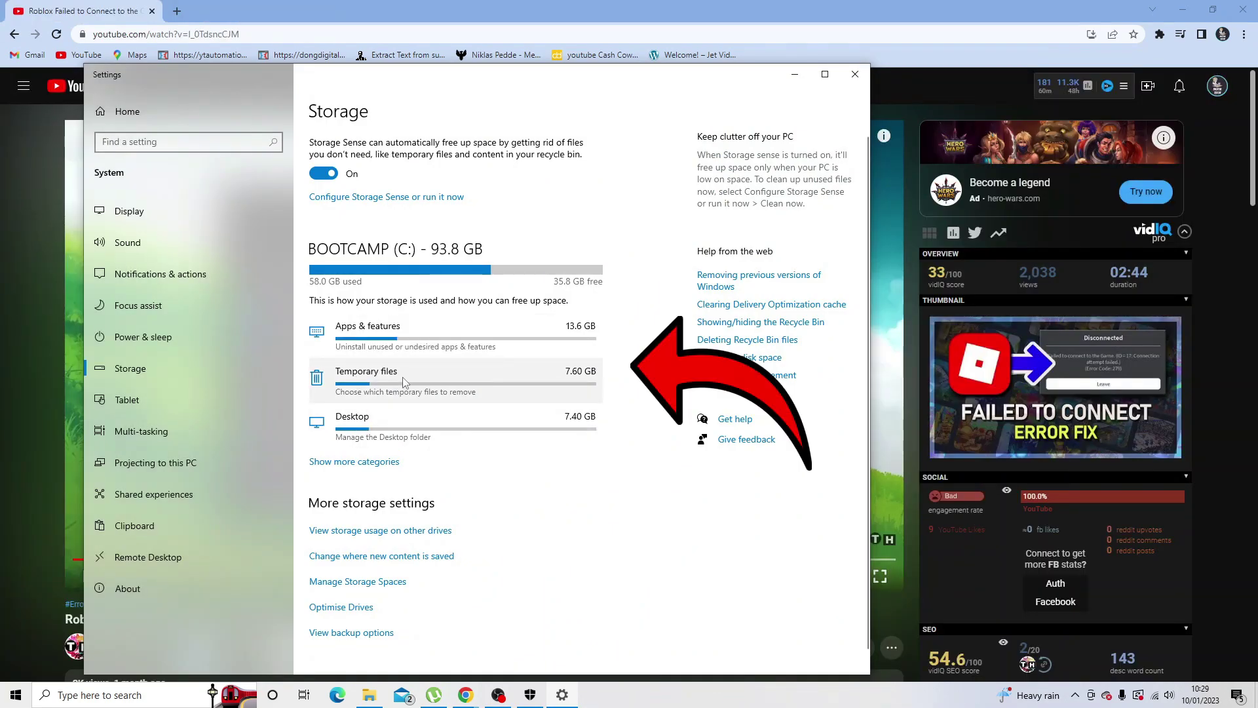
- Open Temporary files and also mark Downloads and Delivery Optimisation Files, totalling 10.4 GB
click(340, 384)
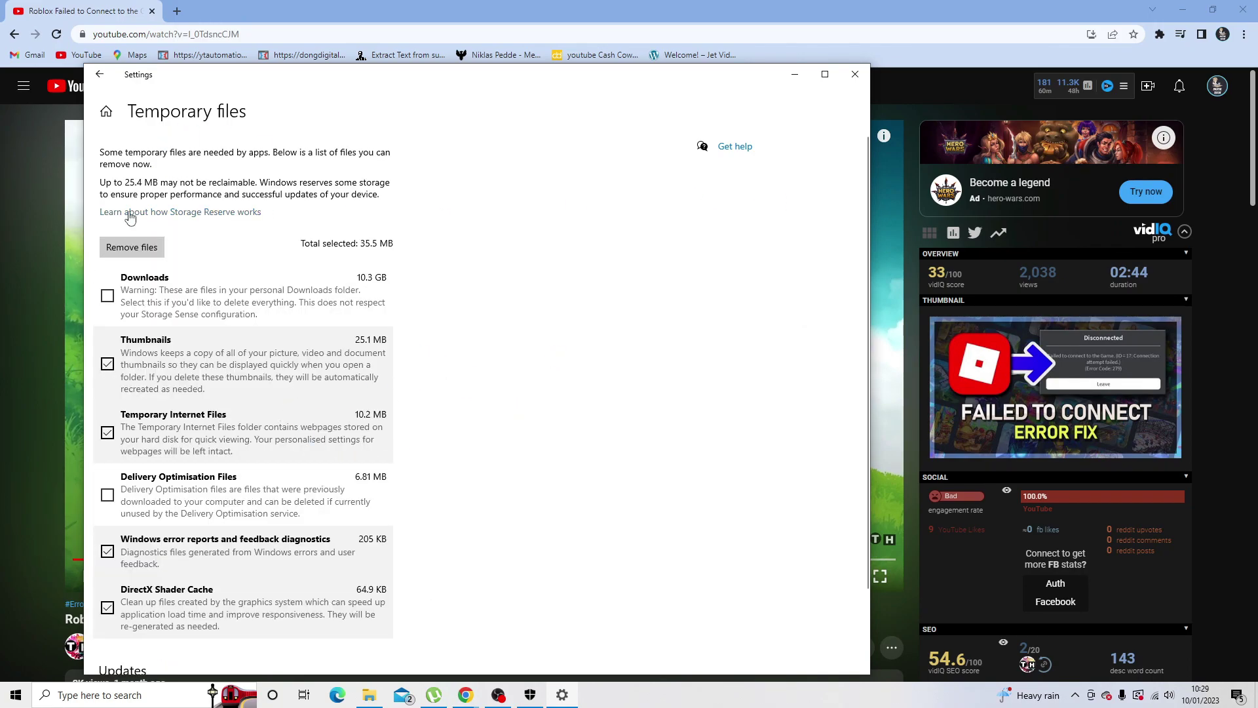
click(107, 295)
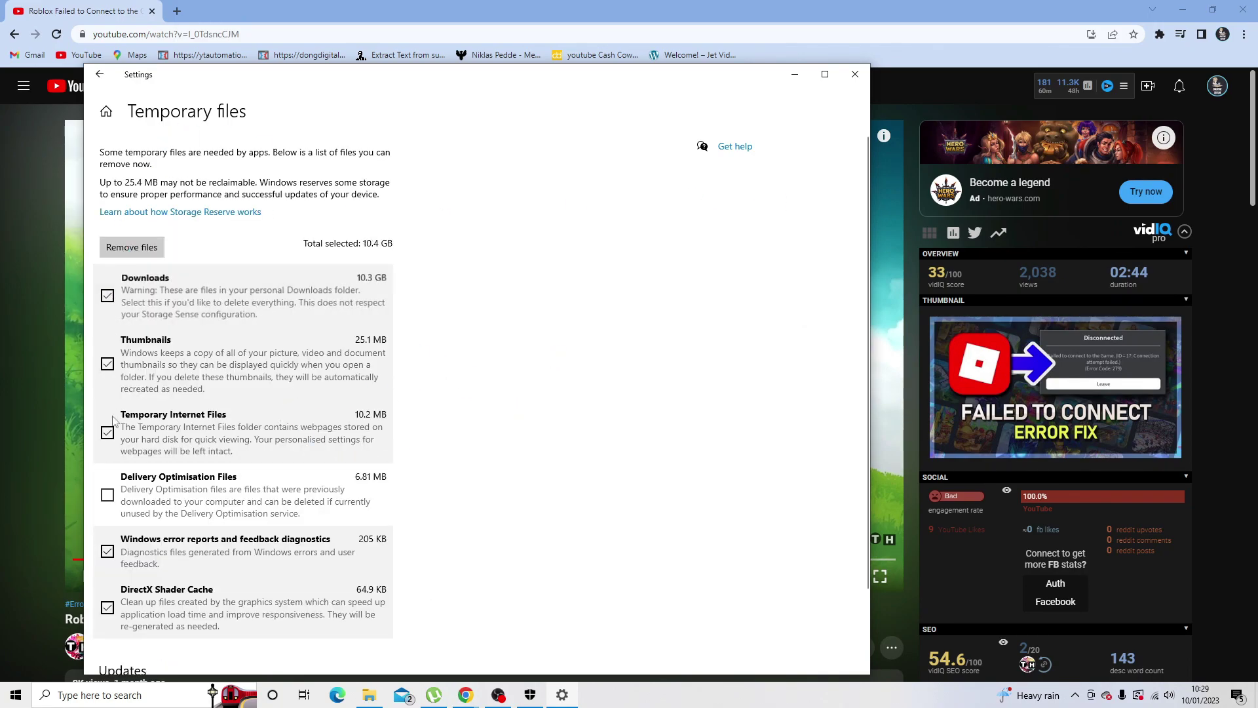
click(108, 495)
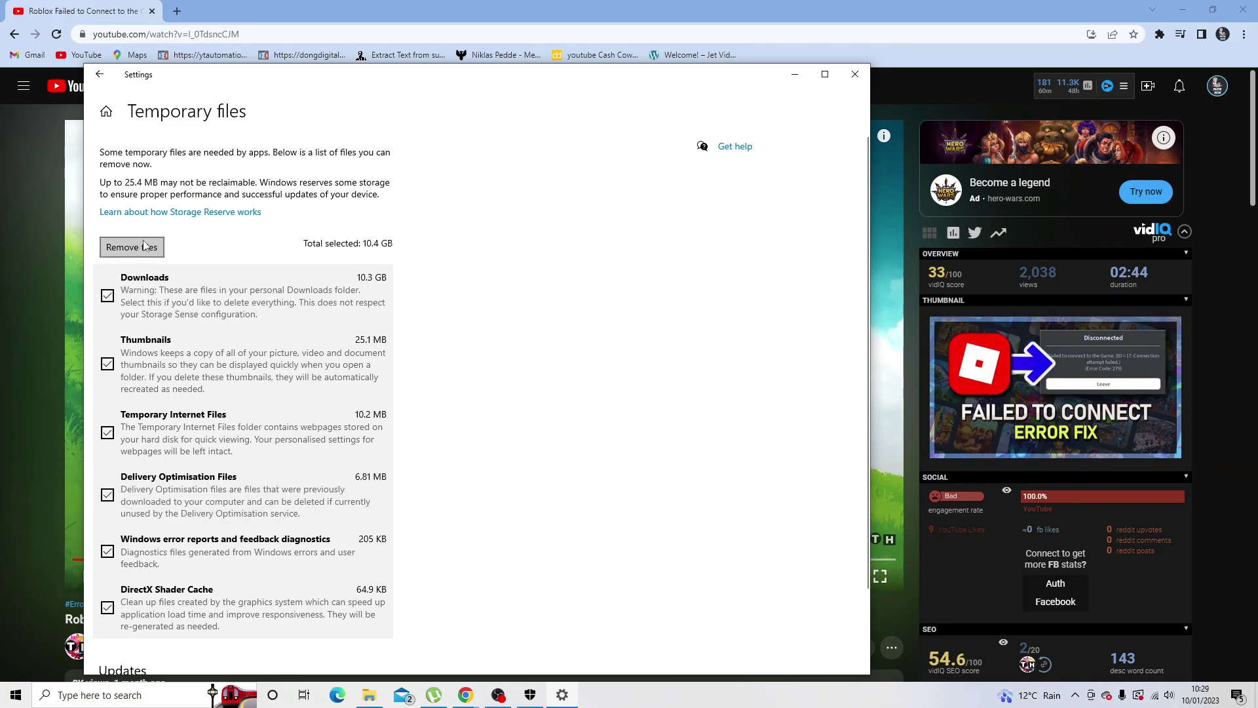